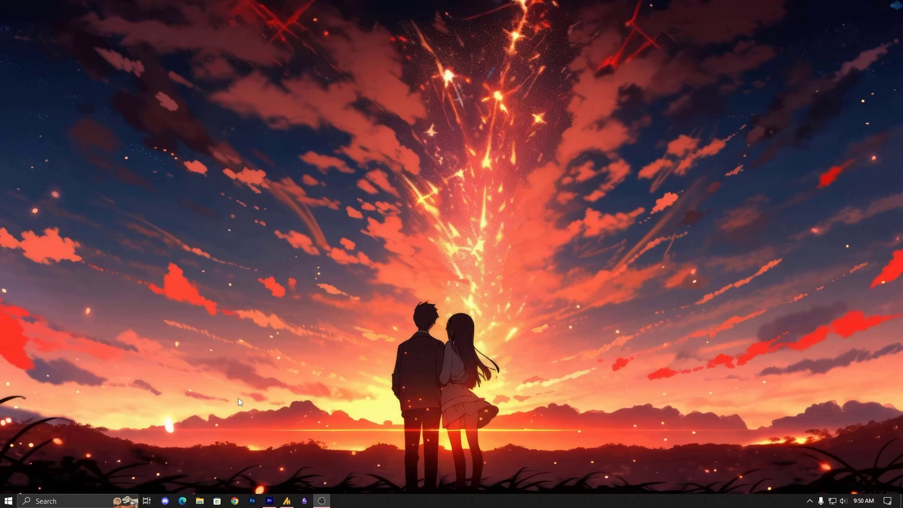
- Launch Discord from the taskbar and open its User Settings, scrolling the sidebar
{"action": "left_click", "coordinate": [181, 500]}
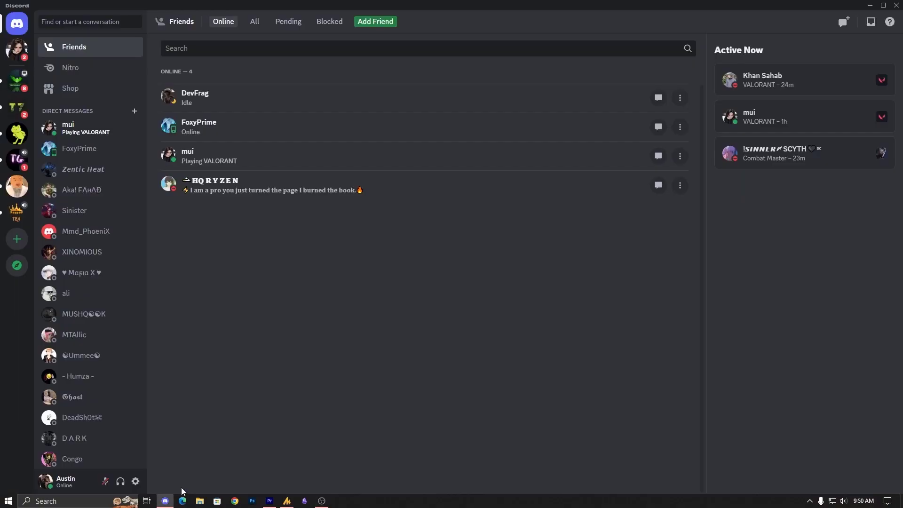
{"action": "left_click", "coordinate": [136, 482]}
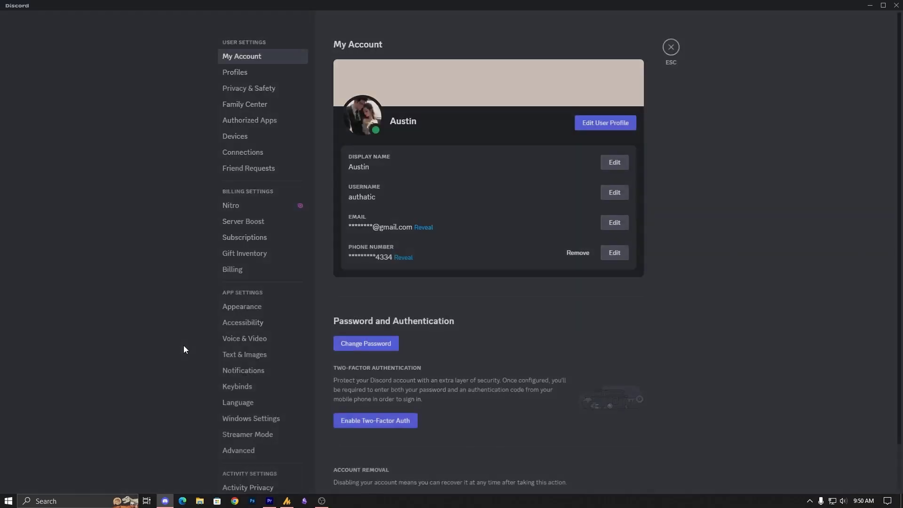
{"action": "scroll", "coordinate": [268, 398], "scroll_direction": "down", "scroll_amount": 6}
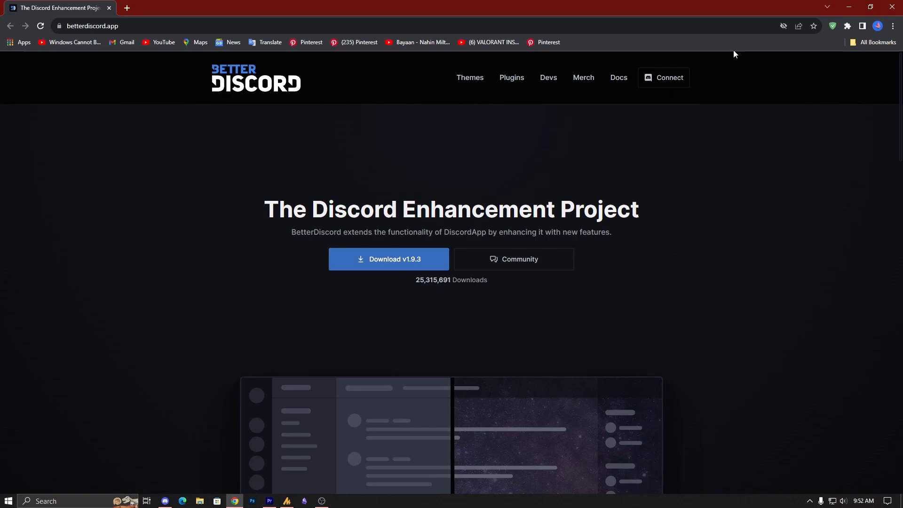
- Minimize Chrome and run BetterDiscord-Windows from Downloads > Programs, then close the folder window
{"action": "left_click", "coordinate": [850, 7]}
{"action": "left_click", "coordinate": [870, 6]}
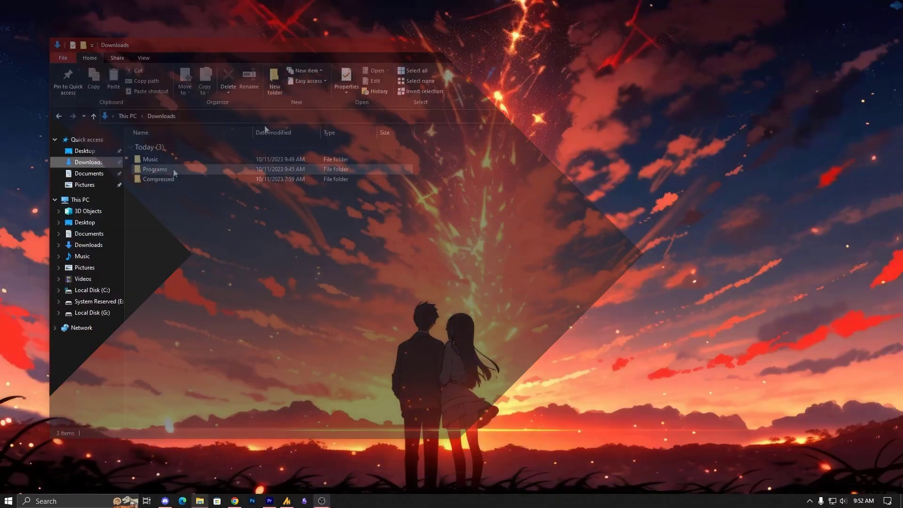
{"action": "double_click", "coordinate": [174, 172]}
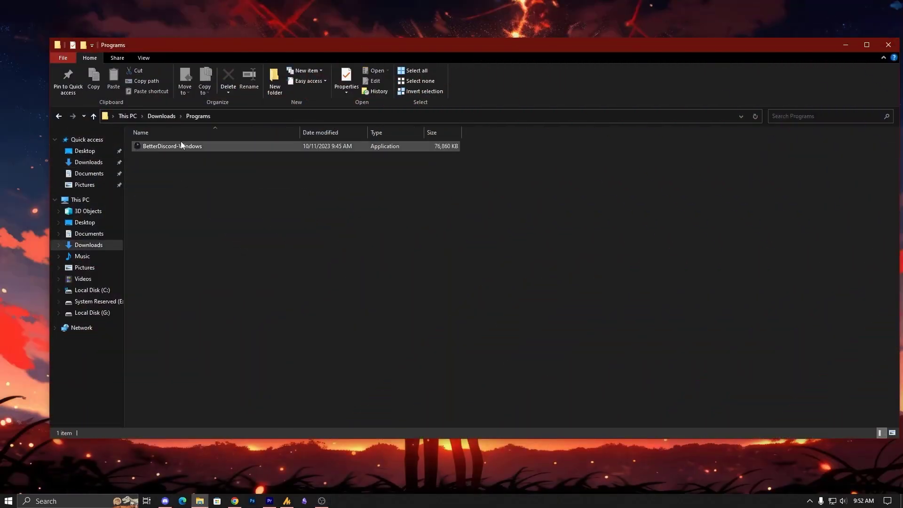
{"action": "double_click", "coordinate": [171, 146]}
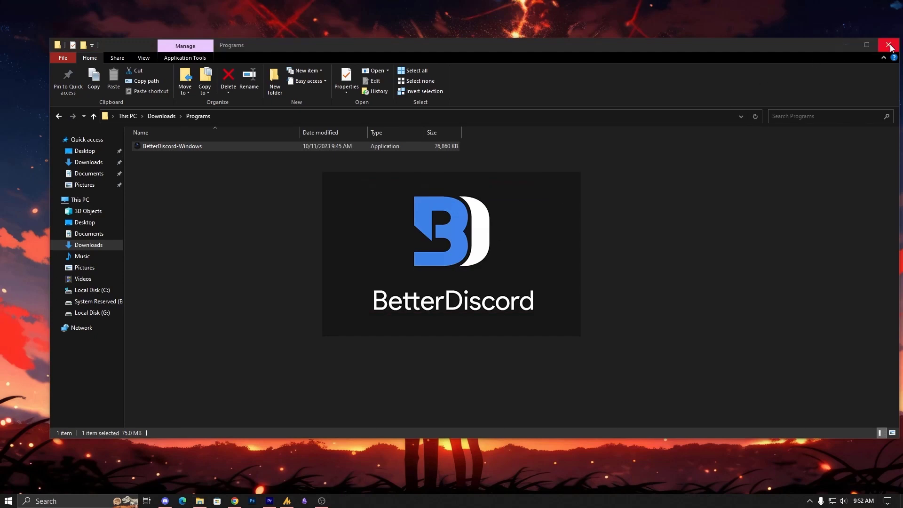
{"action": "left_click", "coordinate": [889, 45]}
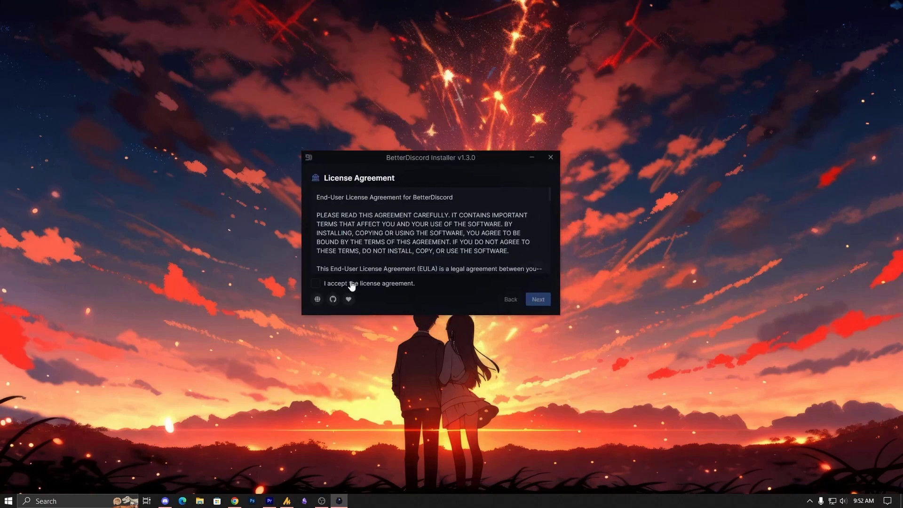
- Accept the licence, select the Discord installation as target, then quit the installer
{"action": "left_click", "coordinate": [343, 285]}
{"action": "left_click", "coordinate": [539, 301]}
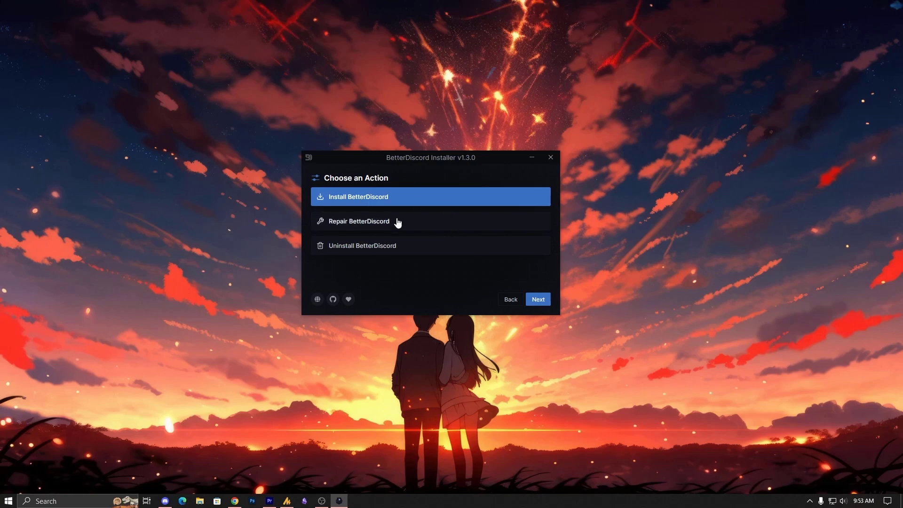
{"action": "left_click", "coordinate": [538, 300]}
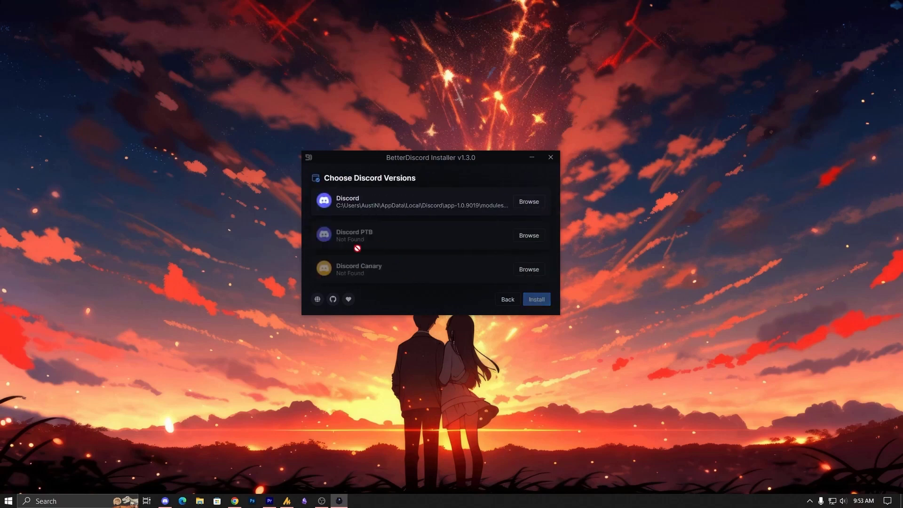
{"action": "left_click", "coordinate": [465, 205]}
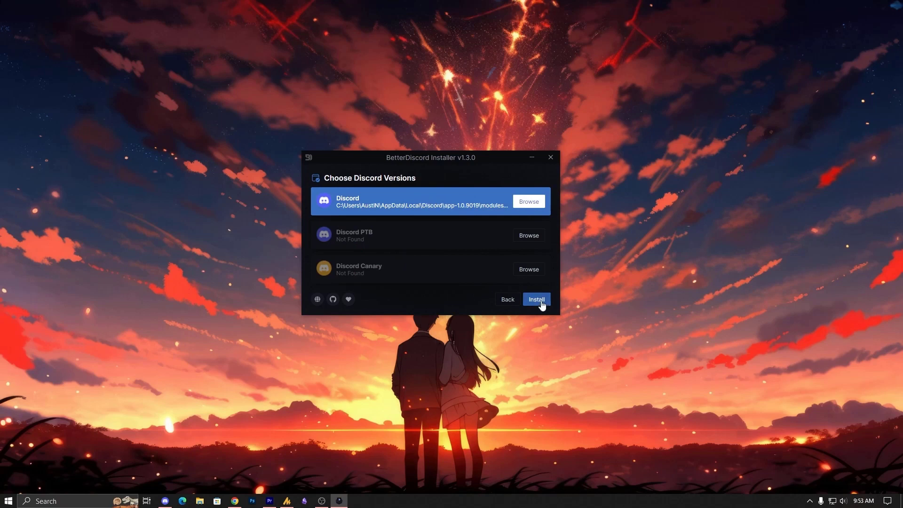
{"action": "left_click", "coordinate": [550, 158]}
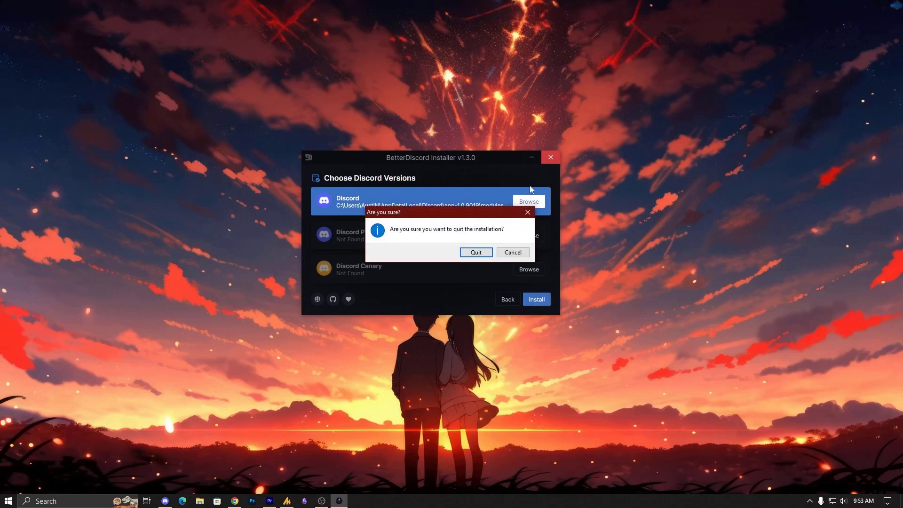
{"action": "left_click", "coordinate": [474, 253]}
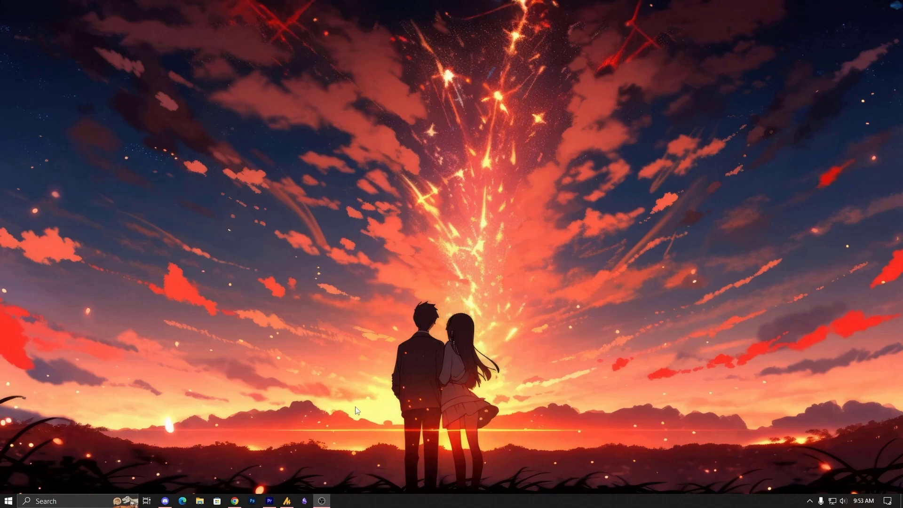
- Bring Discord back and reopen User Settings, scrolling down to the BetterDiscord section
{"action": "left_click", "coordinate": [165, 501]}
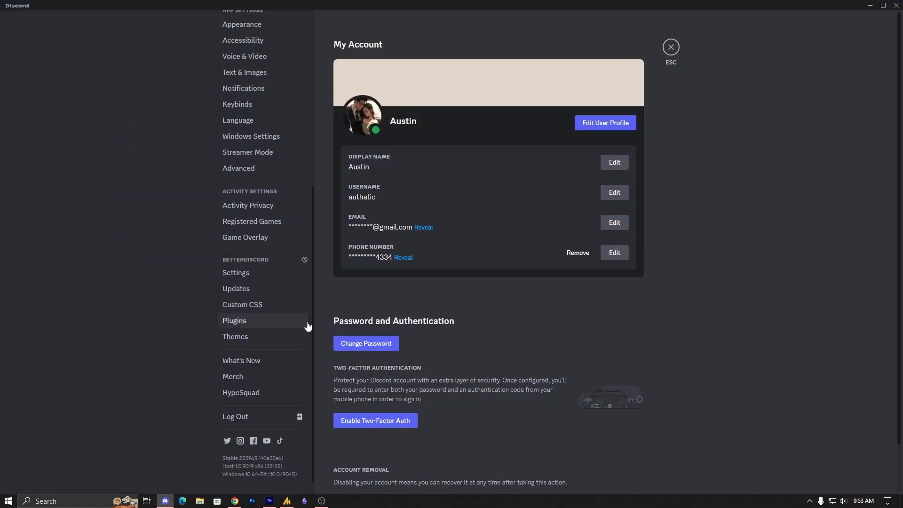
{"action": "scroll", "coordinate": [503, 399], "scroll_direction": "down", "scroll_amount": 2}
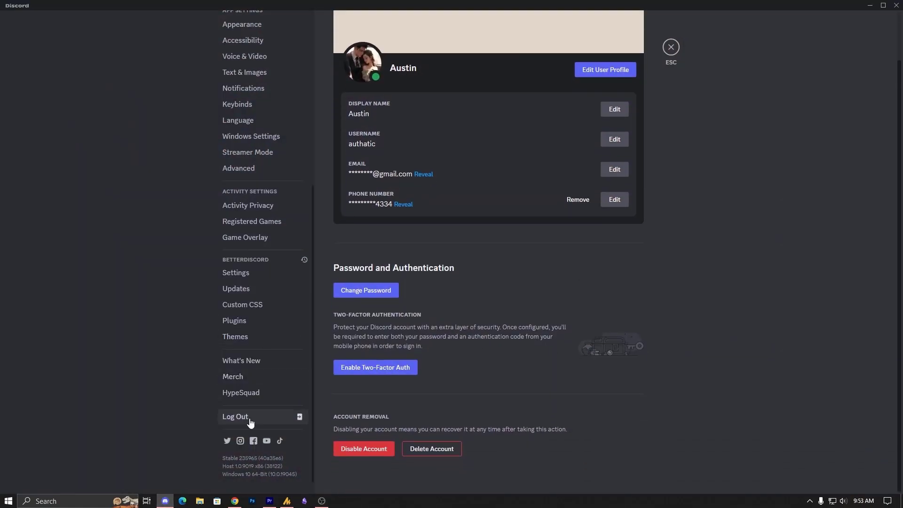
{"action": "left_click", "coordinate": [671, 47]}
{"action": "left_click", "coordinate": [136, 480]}
{"action": "scroll", "coordinate": [283, 357], "scroll_direction": "down", "scroll_amount": 6}
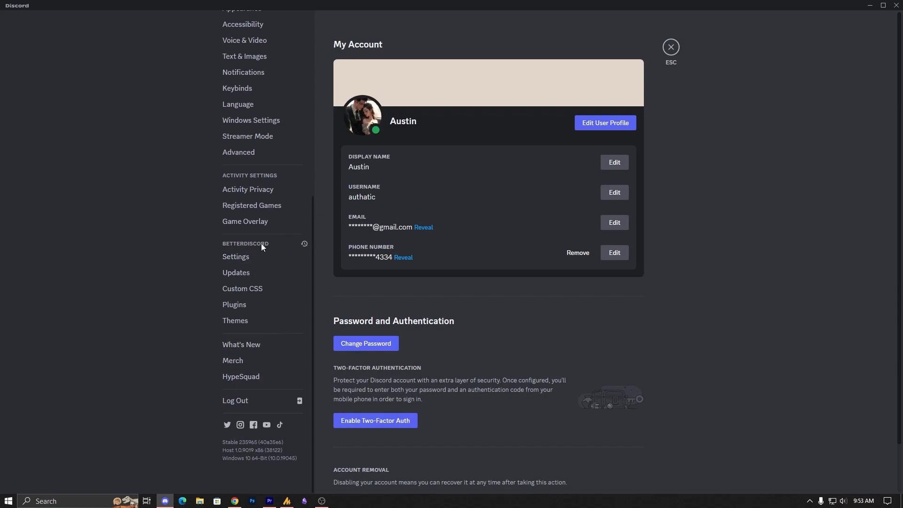
- Open BetterDiscord's Plugins page and its empty plugin folder, then close that folder
{"action": "left_click", "coordinate": [234, 260]}
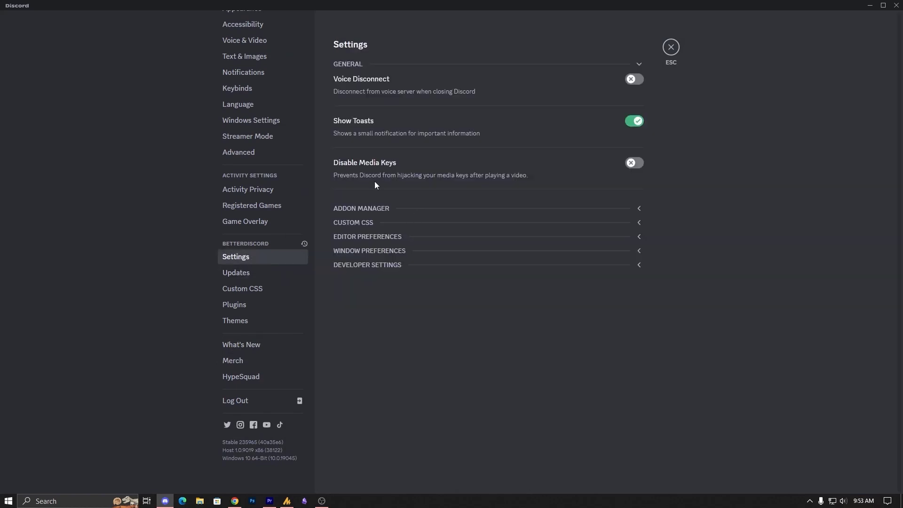
{"action": "left_click", "coordinate": [253, 310]}
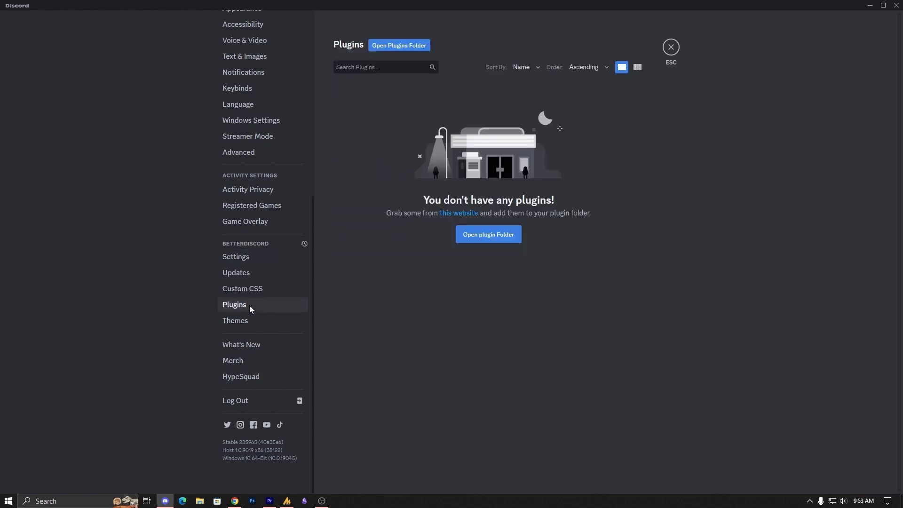
{"action": "left_click", "coordinate": [490, 235]}
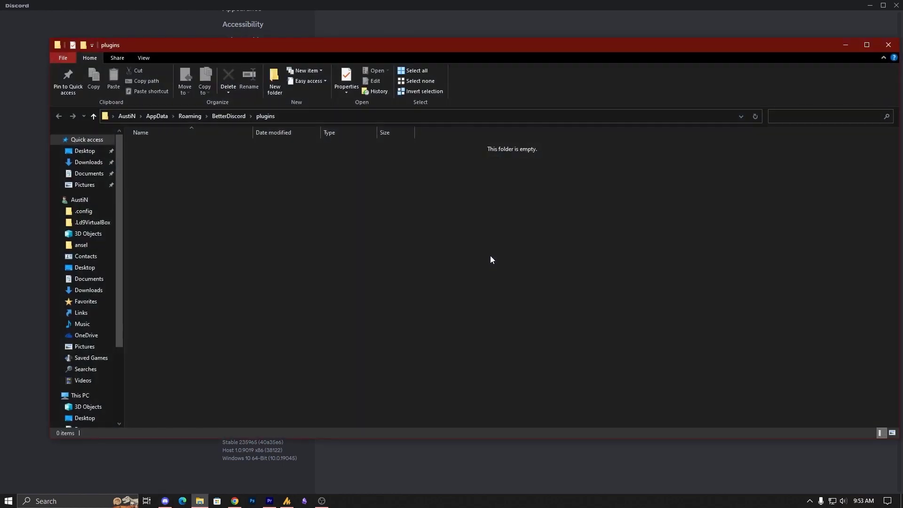
{"action": "left_click", "coordinate": [884, 49]}
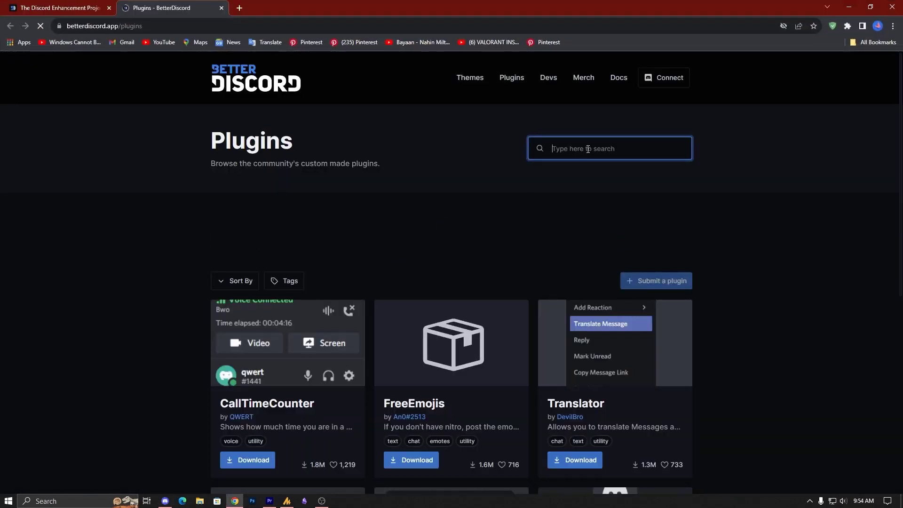
- Search the plugins for 'notification' and download NotificationSounds, dismissing the ad
{"action": "type", "text": "no"}
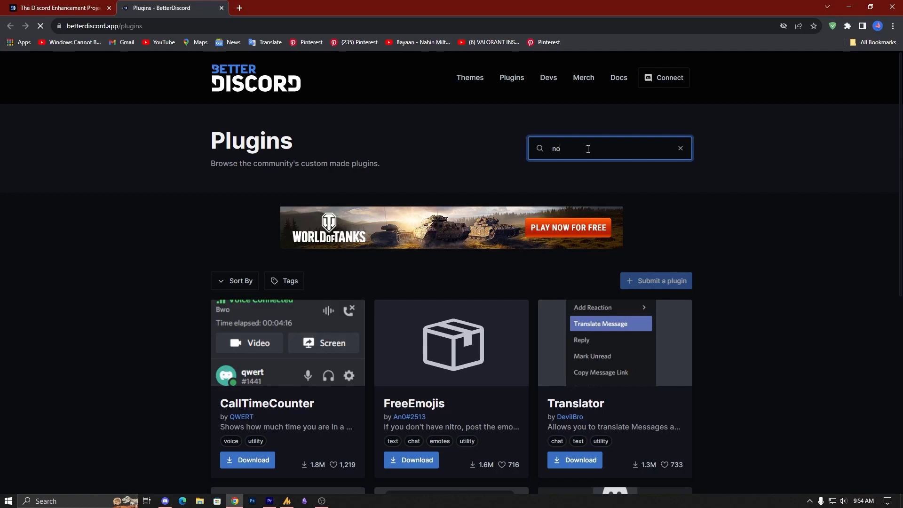
{"action": "type", "text": "tification"}
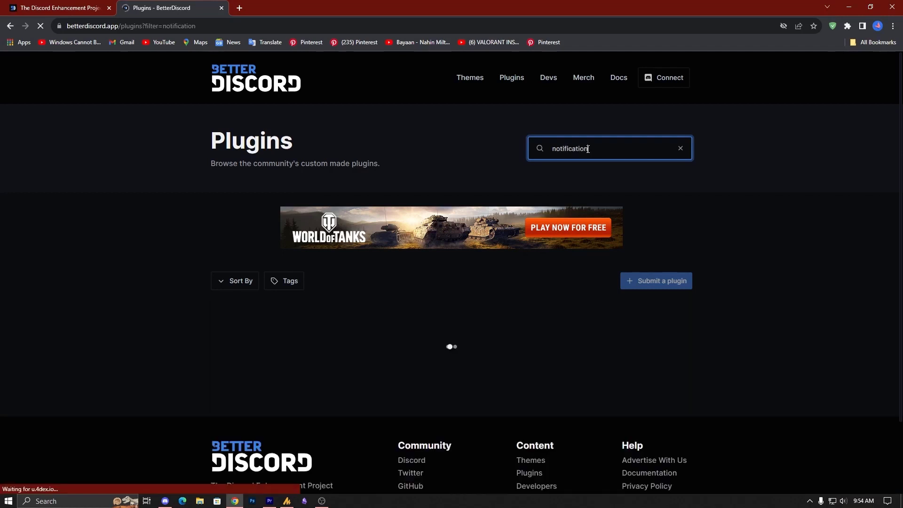
{"action": "scroll", "coordinate": [508, 265], "scroll_direction": "down", "scroll_amount": 2}
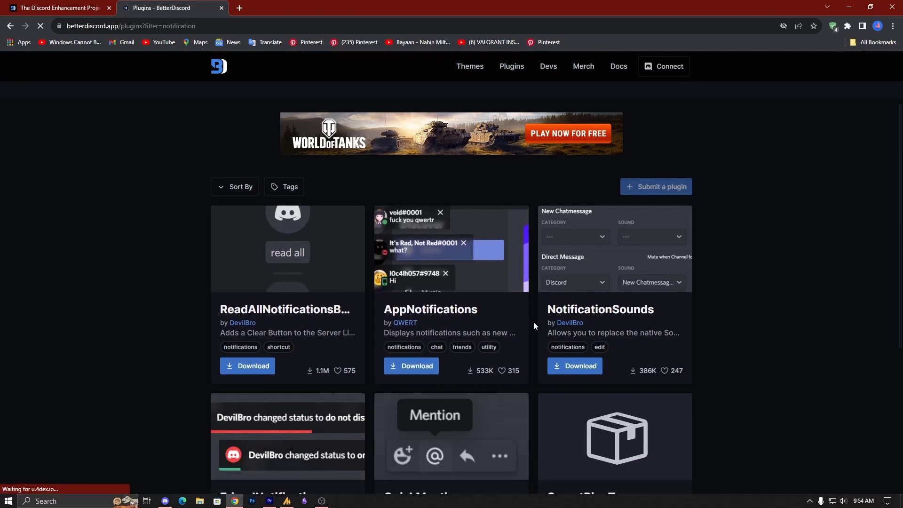
{"action": "scroll", "coordinate": [537, 323], "scroll_direction": "down", "scroll_amount": 1}
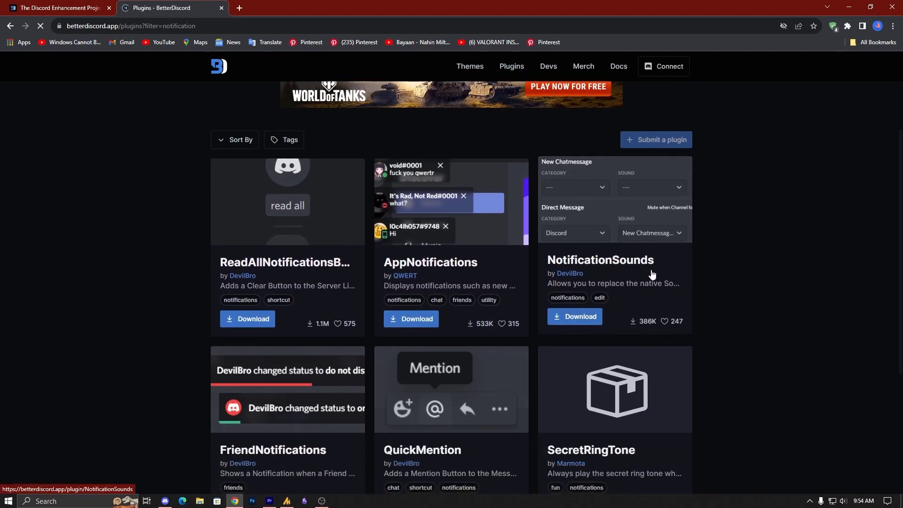
{"action": "scroll", "coordinate": [652, 274], "scroll_direction": "down", "scroll_amount": 15}
{"action": "scroll", "coordinate": [517, 357], "scroll_direction": "up", "scroll_amount": 7}
{"action": "scroll", "coordinate": [475, 374], "scroll_direction": "down", "scroll_amount": 8}
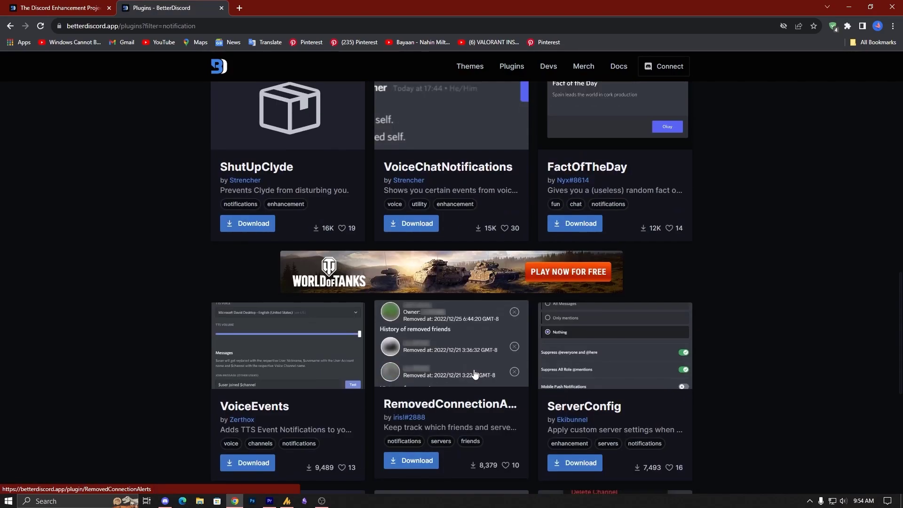
{"action": "scroll", "coordinate": [473, 368], "scroll_direction": "up", "scroll_amount": 15}
{"action": "scroll", "coordinate": [560, 292], "scroll_direction": "down", "scroll_amount": 3}
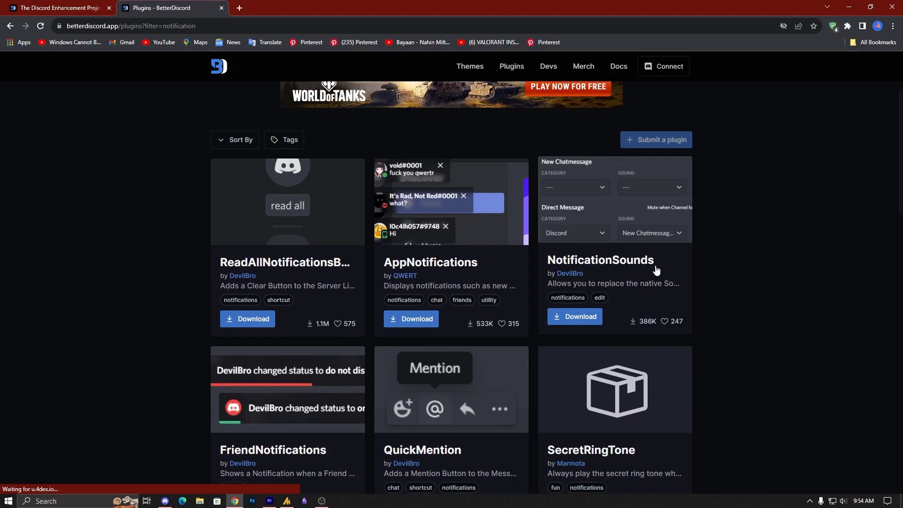
{"action": "left_click", "coordinate": [582, 318]}
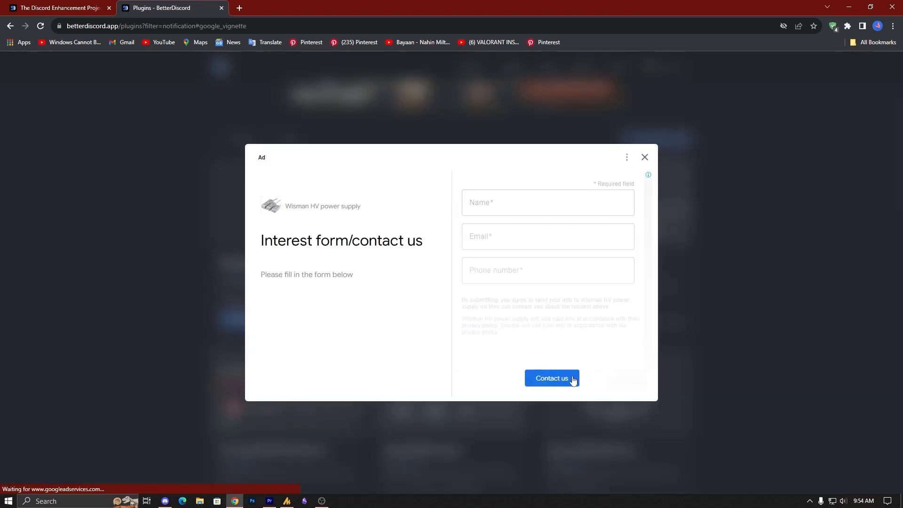
{"action": "left_click", "coordinate": [644, 157]}
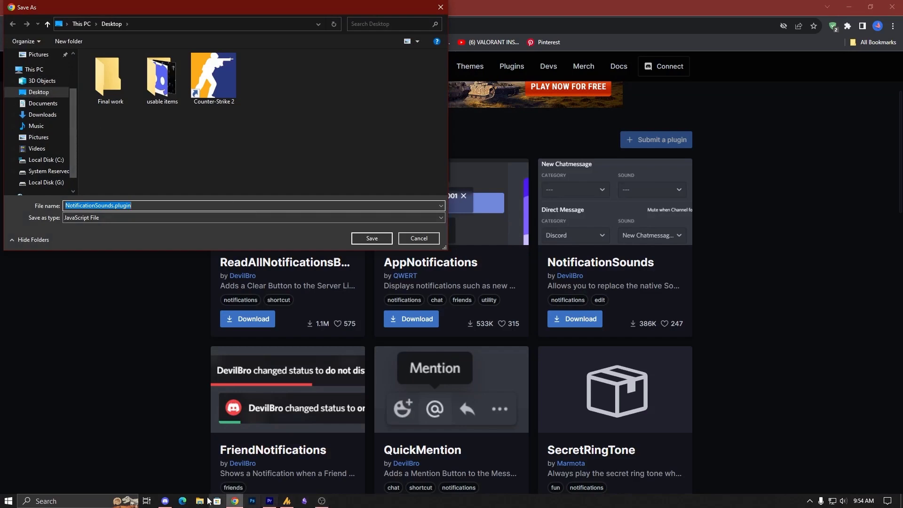
- Copy the BetterDiscord plugins folder path from Discord's Open Plugin Folder window
{"action": "left_click", "coordinate": [172, 501]}
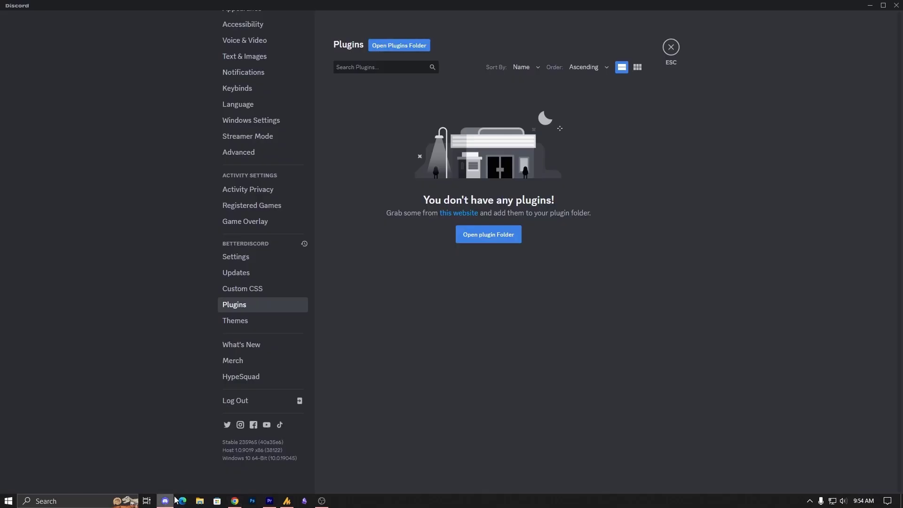
{"action": "left_click", "coordinate": [484, 237]}
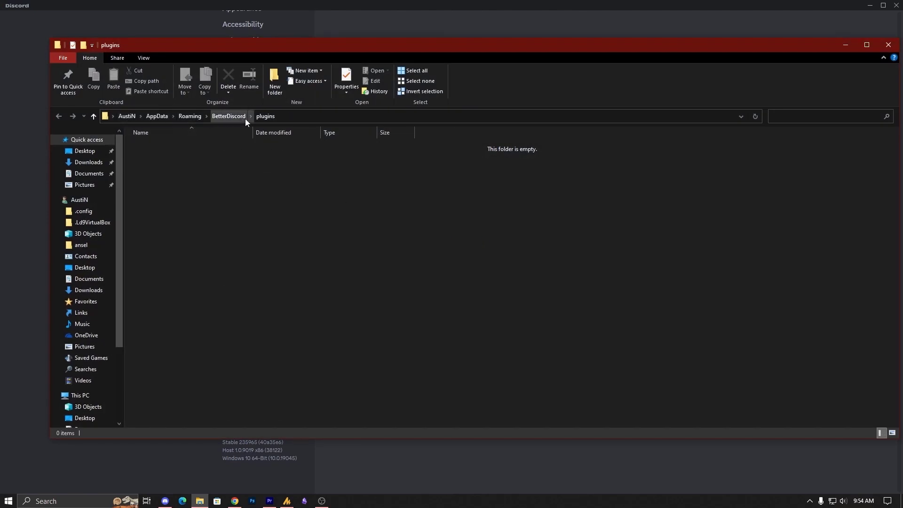
{"action": "left_click", "coordinate": [307, 116]}
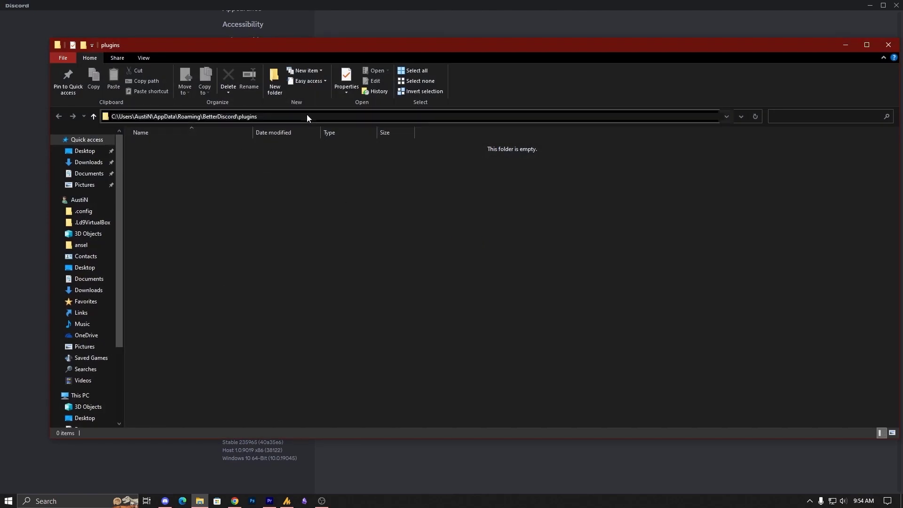
{"action": "right_click", "coordinate": [248, 116]}
{"action": "left_click", "coordinate": [287, 146]}
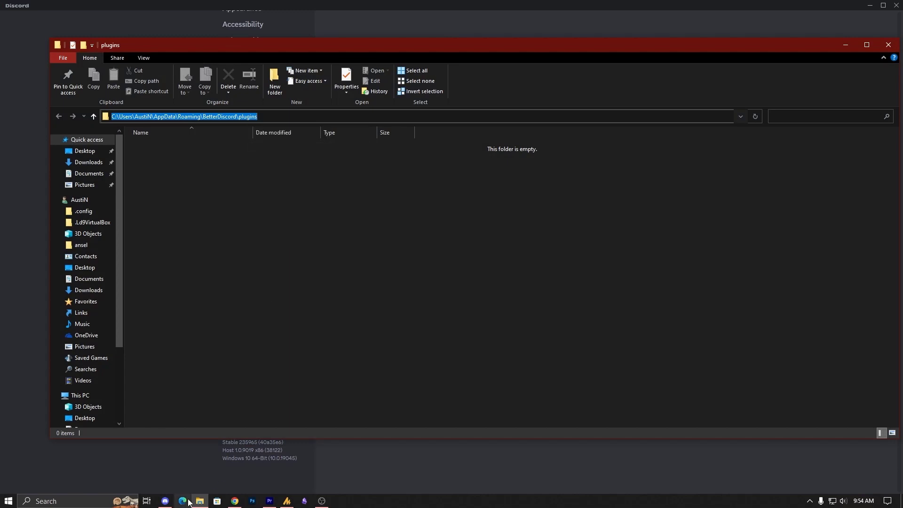
- Save NotificationSounds.plugin into the pasted plugins folder path and confirm it via Show in folder
{"action": "left_click", "coordinate": [234, 501]}
{"action": "left_click", "coordinate": [139, 23]}
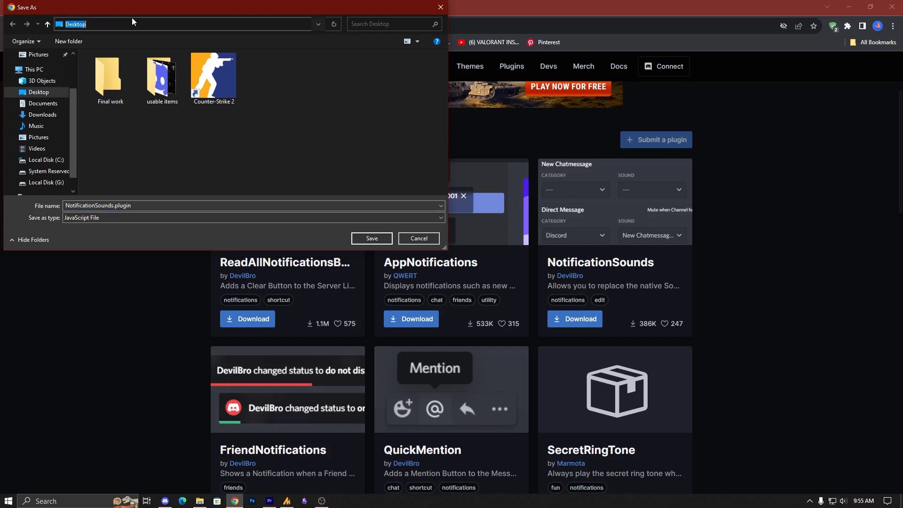
{"action": "right_click", "coordinate": [138, 25]}
{"action": "left_click", "coordinate": [162, 72]}
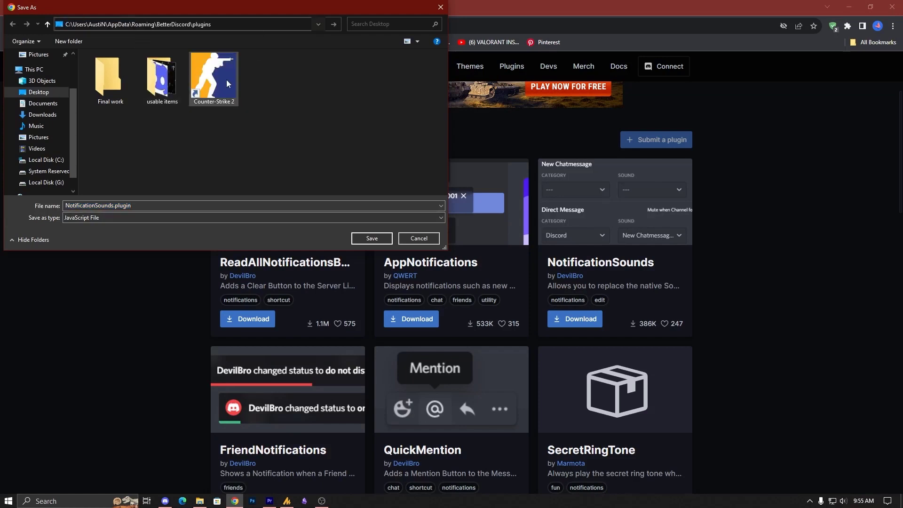
{"action": "key", "text": "Return"}
{"action": "left_click", "coordinate": [370, 238]}
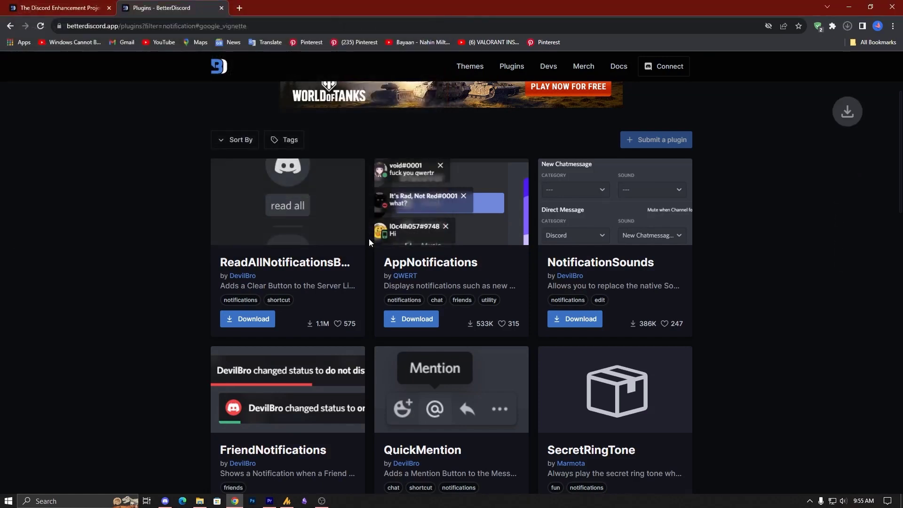
{"action": "left_click", "coordinate": [849, 26]}
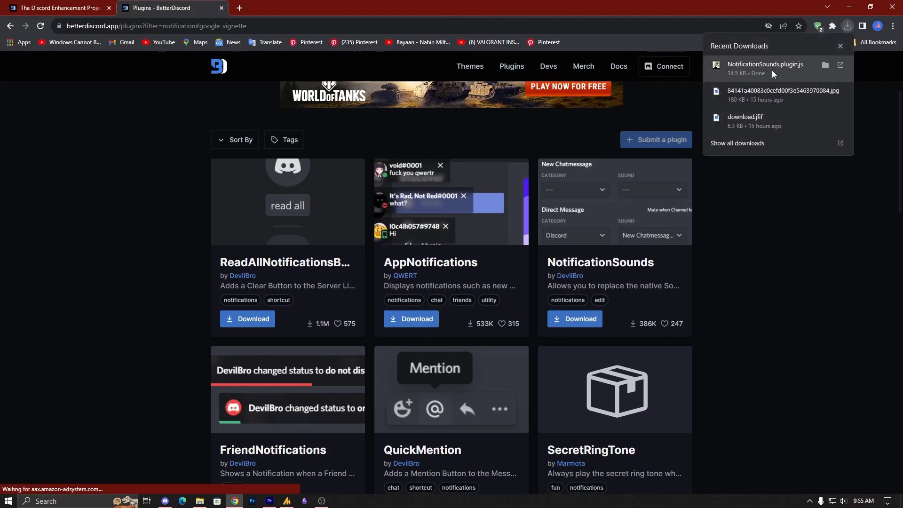
{"action": "left_click", "coordinate": [825, 65]}
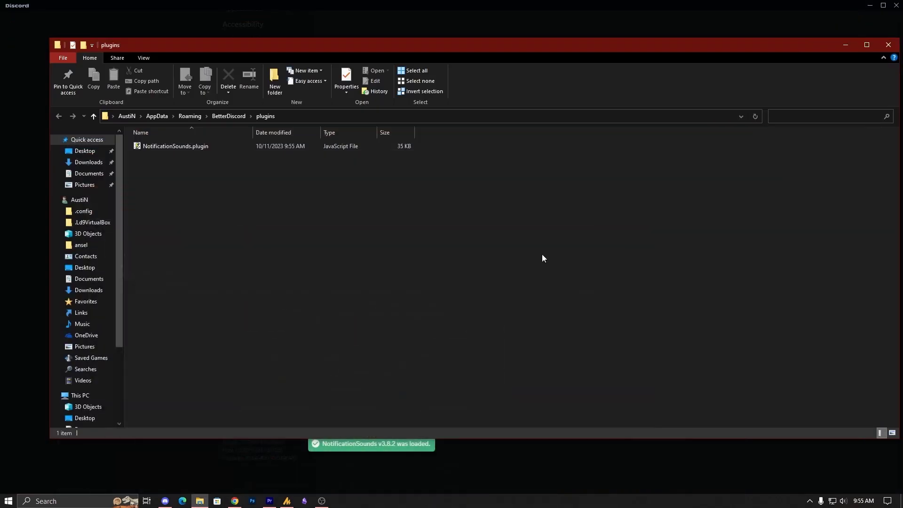
{"action": "left_click", "coordinate": [889, 45]}
- Enable NotificationSounds and download its required BDFDB library, briefly checking the plugin's settings
{"action": "left_click", "coordinate": [466, 278]}
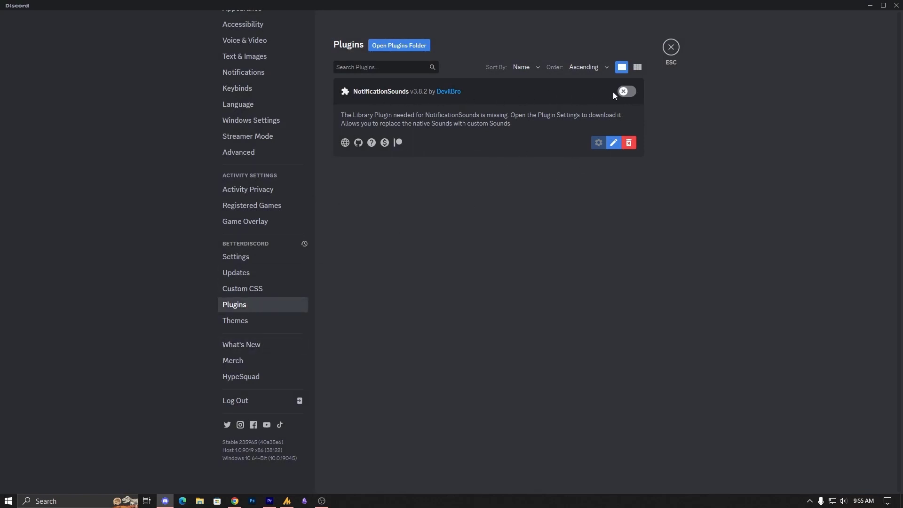
{"action": "left_click", "coordinate": [626, 93]}
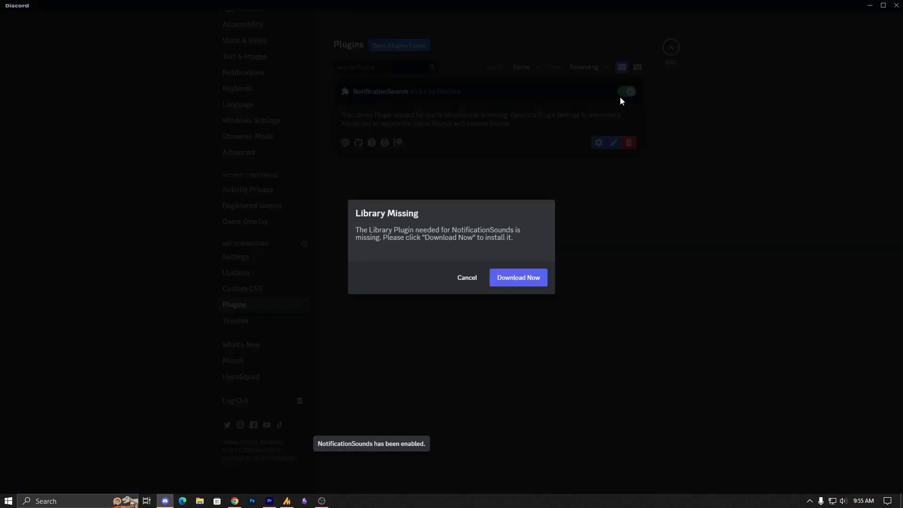
{"action": "left_click", "coordinate": [514, 281]}
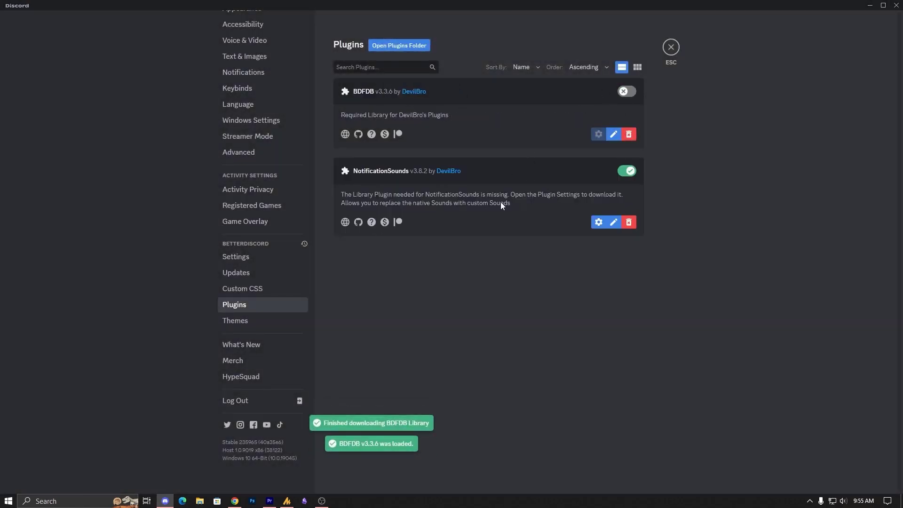
{"action": "left_click", "coordinate": [598, 222]}
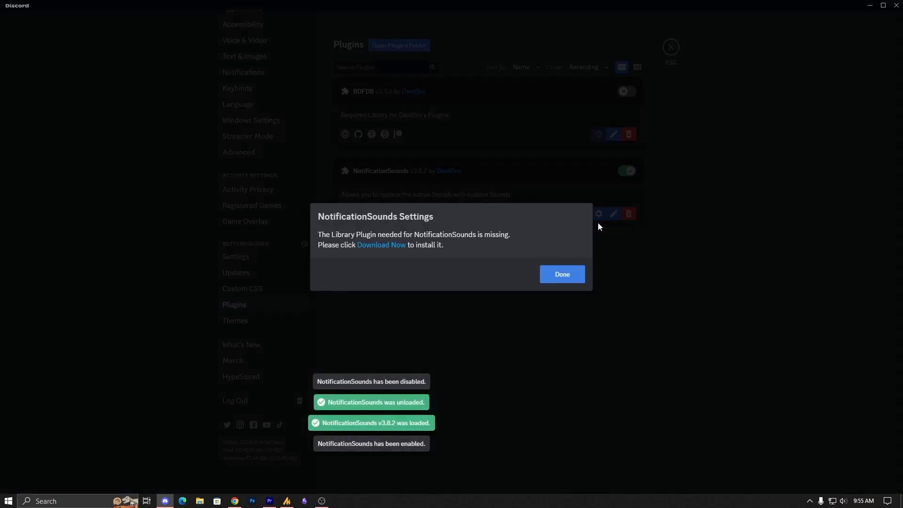
{"action": "left_click", "coordinate": [555, 278]}
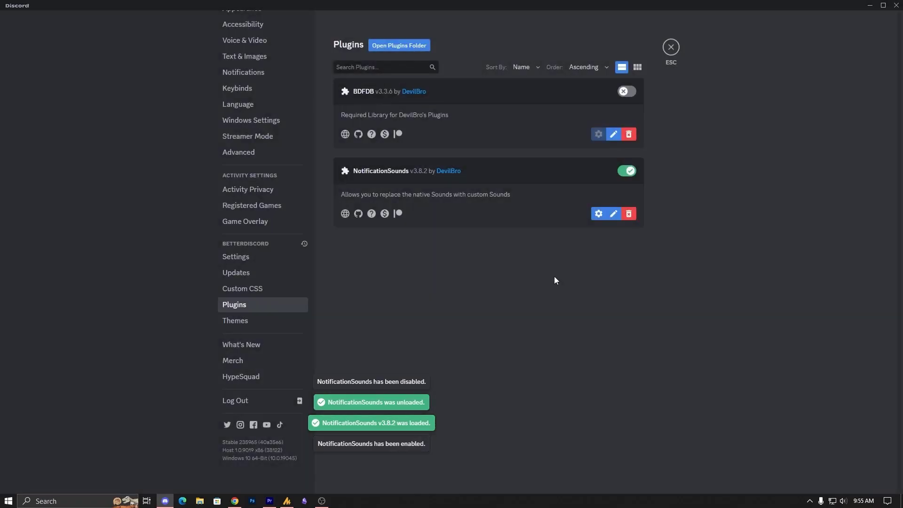
- Reopen NotificationSounds settings and start a new sound with category 'Ring' and name 'R'
{"action": "left_click", "coordinate": [598, 215]}
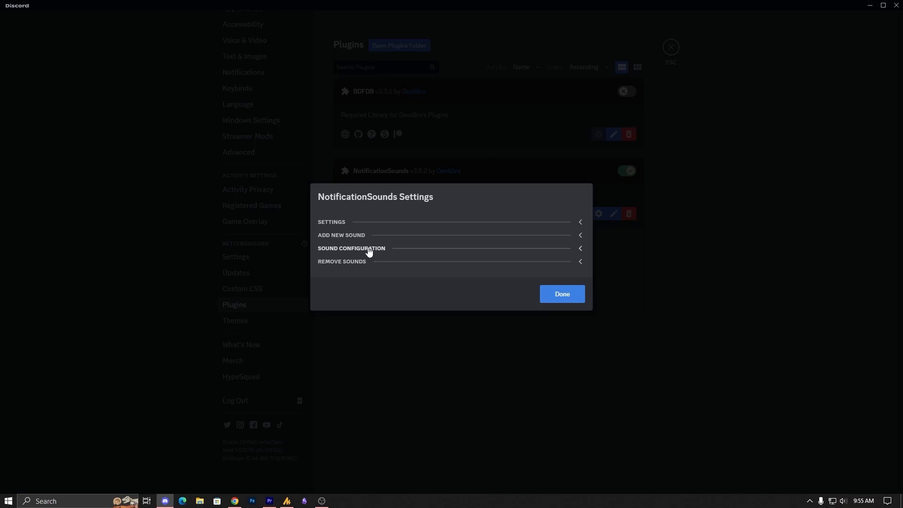
{"action": "left_click", "coordinate": [338, 221]}
{"action": "left_click", "coordinate": [572, 211]}
{"action": "left_click", "coordinate": [575, 237]}
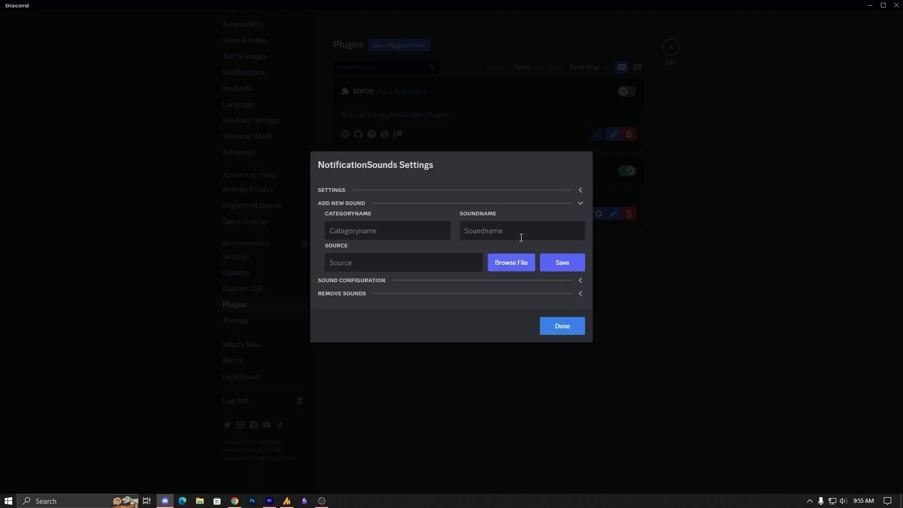
{"action": "left_click", "coordinate": [389, 232]}
{"action": "type", "text": "Ringtone"}
{"action": "left_click", "coordinate": [520, 237]}
{"action": "type", "text": "R"}
- Pick tere_bin_ost_drama from Downloads > Music as the sound file, then close settings with Done
{"action": "left_click", "coordinate": [517, 263]}
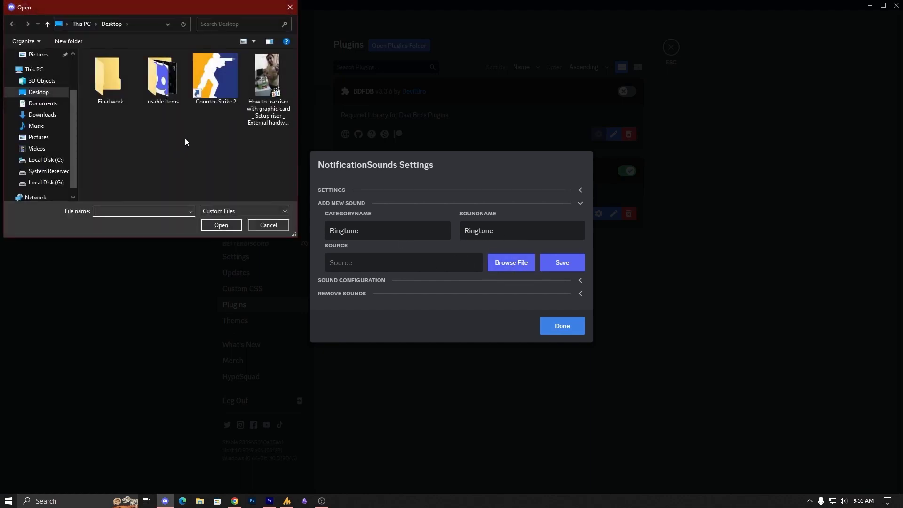
{"action": "left_click", "coordinate": [43, 115]}
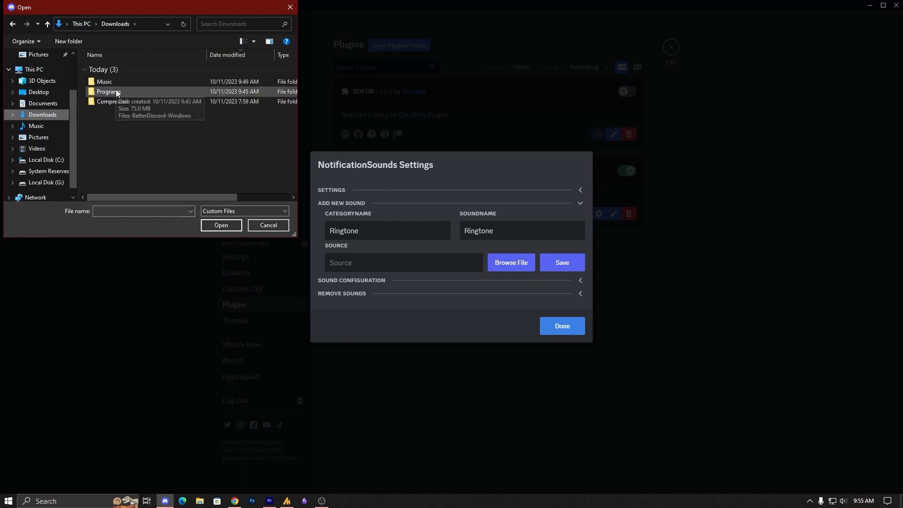
{"action": "double_click", "coordinate": [118, 81]}
{"action": "left_click", "coordinate": [145, 70]}
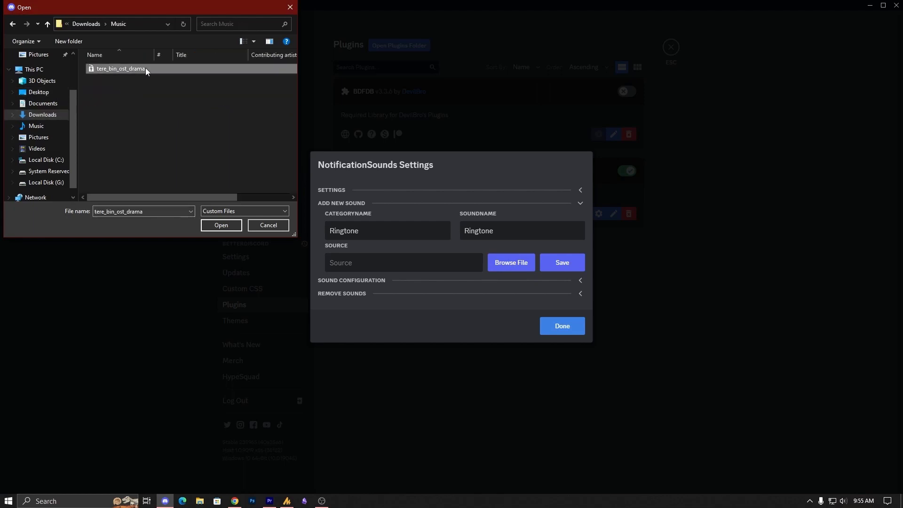
{"action": "left_click", "coordinate": [222, 225]}
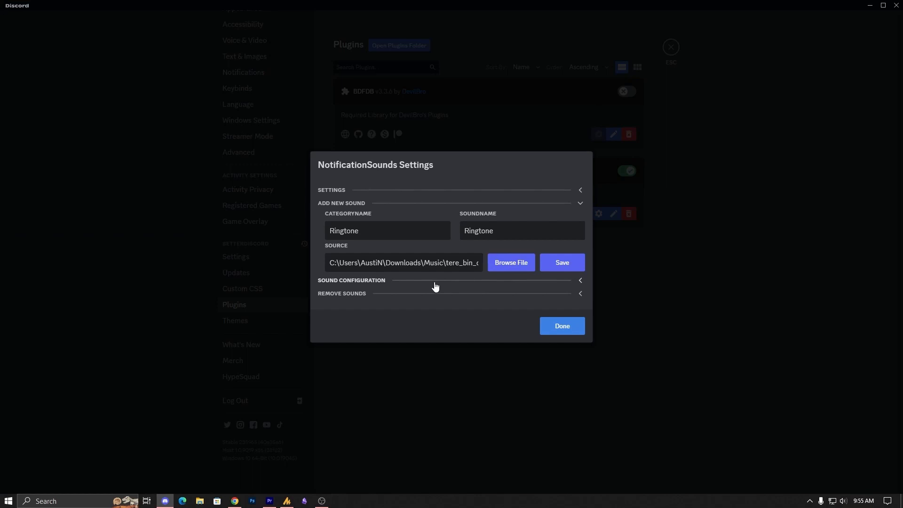
{"action": "left_click", "coordinate": [562, 326]}
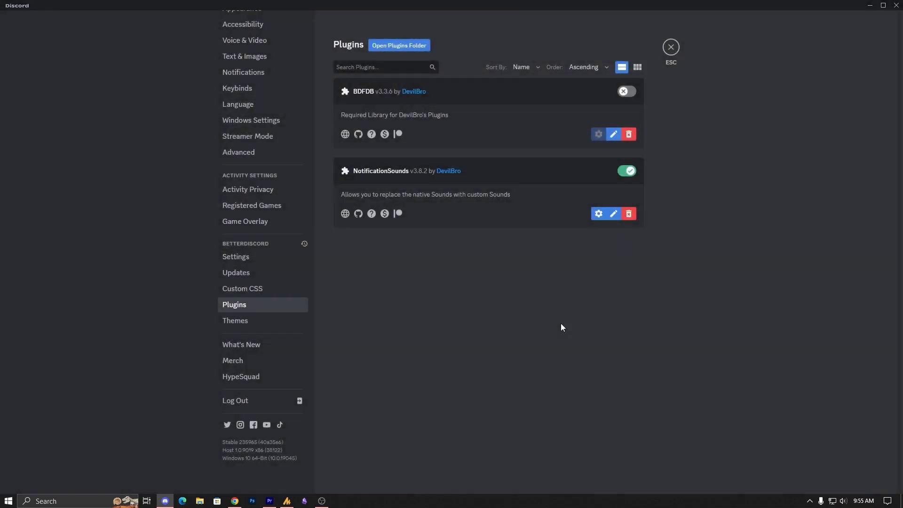
- Reopen NotificationSounds settings and enter 'Ringtone' as both the category and sound name
{"action": "left_click", "coordinate": [597, 213]}
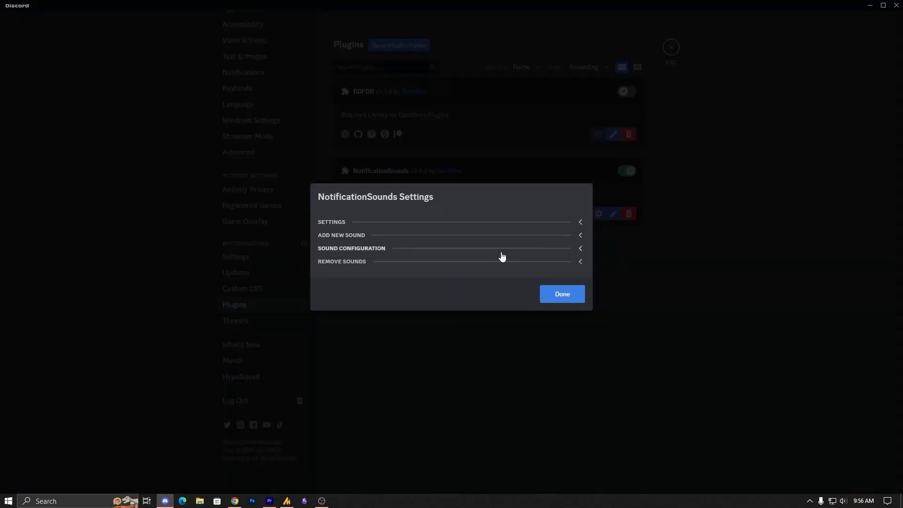
{"action": "left_click", "coordinate": [580, 251]}
{"action": "left_click", "coordinate": [413, 110]}
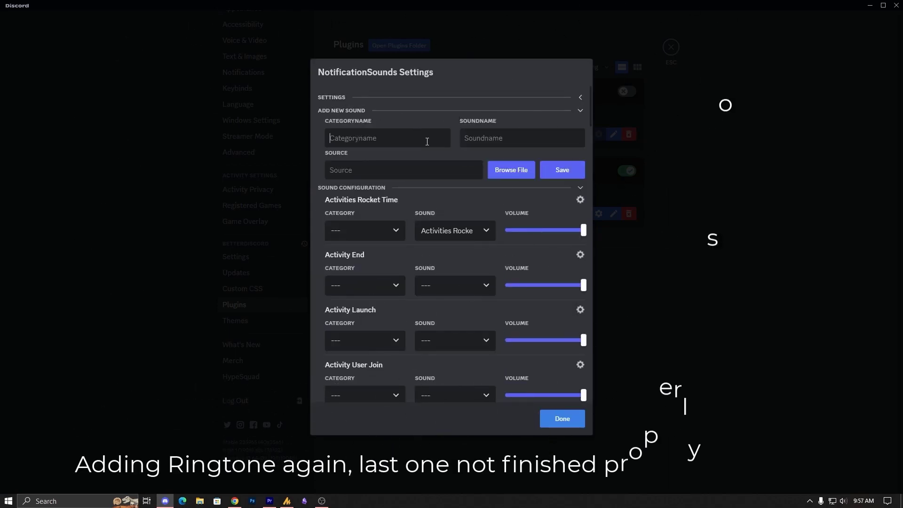
{"action": "left_click", "coordinate": [398, 139]}
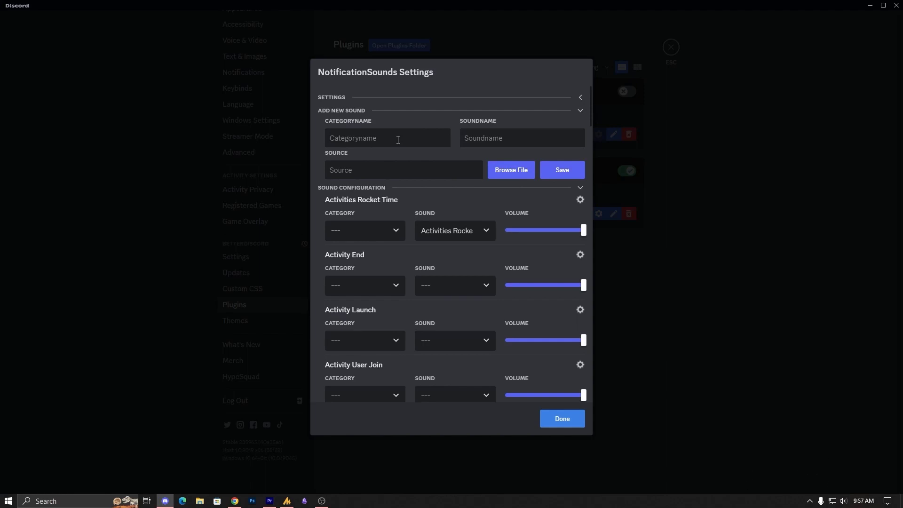
{"action": "type", "text": "Ringtone"}
{"action": "key", "text": "Tab"}
{"action": "type", "text": "Ringtone"}
- Choose the tere_bin_ost_drama file as the sound source and save the Ringtone sound
{"action": "left_click", "coordinate": [500, 170]}
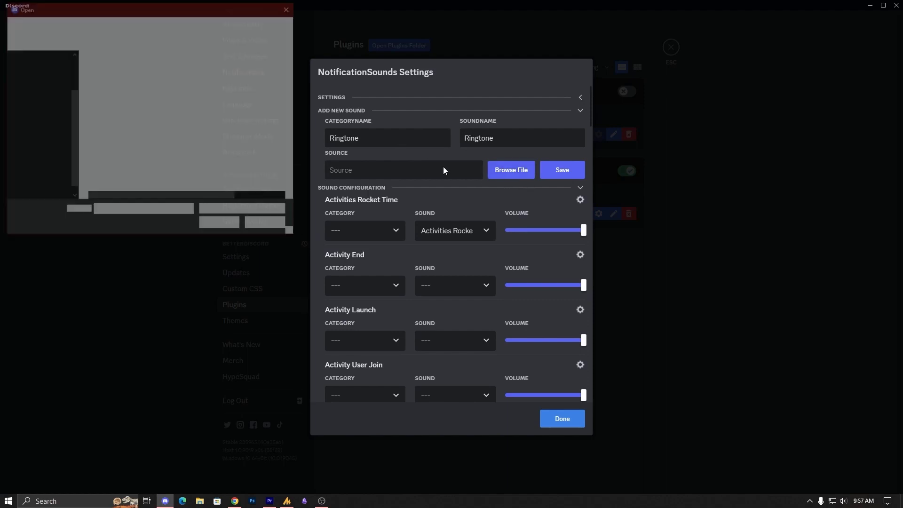
{"action": "left_click", "coordinate": [135, 68]}
{"action": "left_click", "coordinate": [208, 225]}
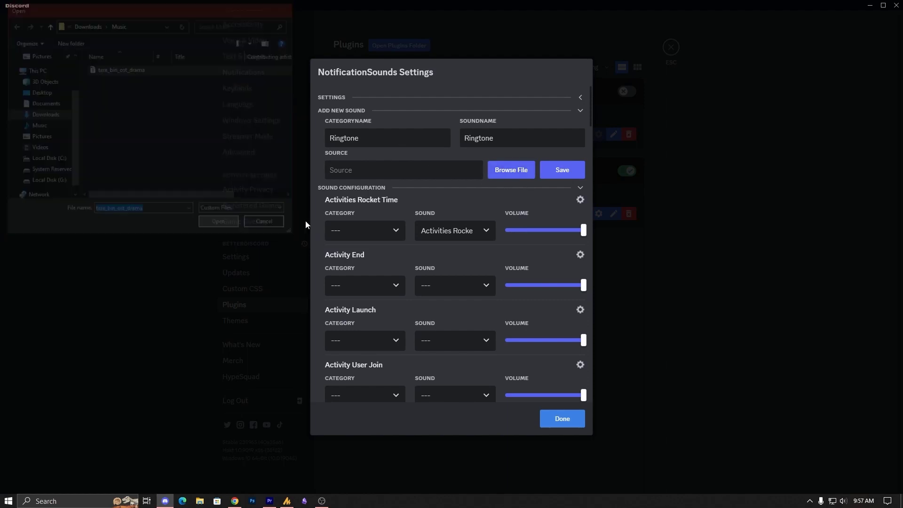
{"action": "left_click", "coordinate": [568, 179]}
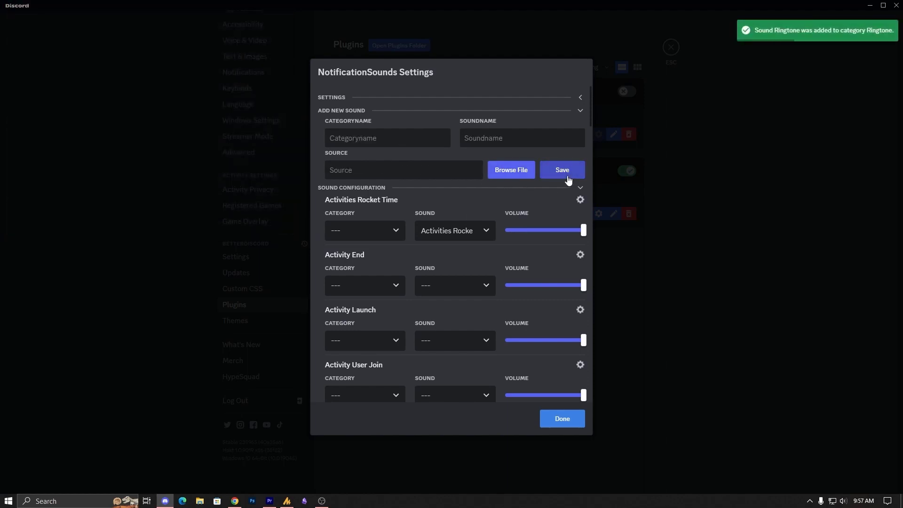
- Set Call Ringing's category and sound to Ringtone, then exit settings back to Friends
{"action": "scroll", "coordinate": [378, 278], "scroll_direction": "down", "scroll_amount": 5}
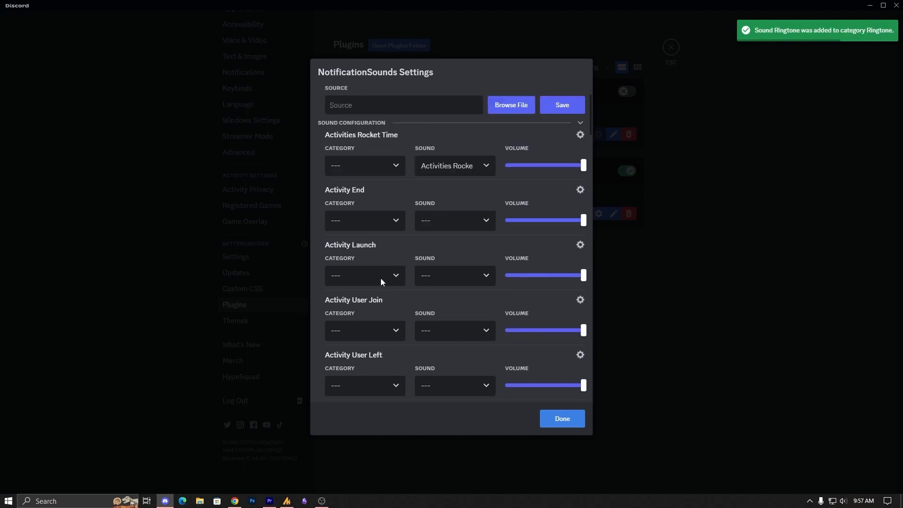
{"action": "scroll", "coordinate": [375, 274], "scroll_direction": "down", "scroll_amount": 3}
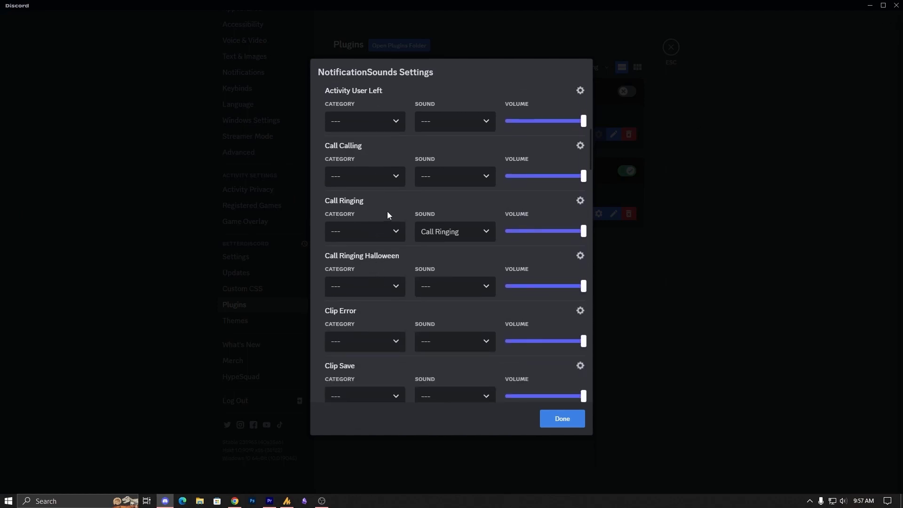
{"action": "scroll", "coordinate": [376, 276], "scroll_direction": "down", "scroll_amount": 1}
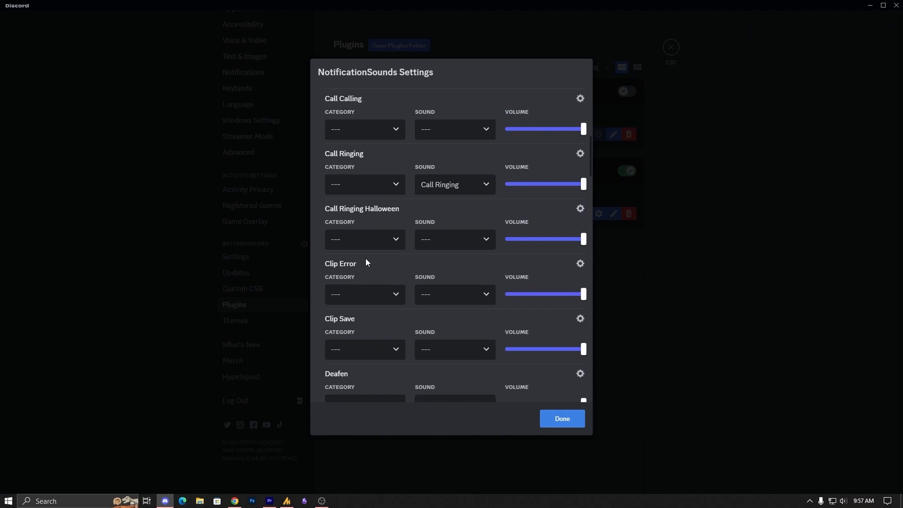
{"action": "scroll", "coordinate": [366, 262], "scroll_direction": "up", "scroll_amount": 1}
{"action": "left_click", "coordinate": [381, 232]}
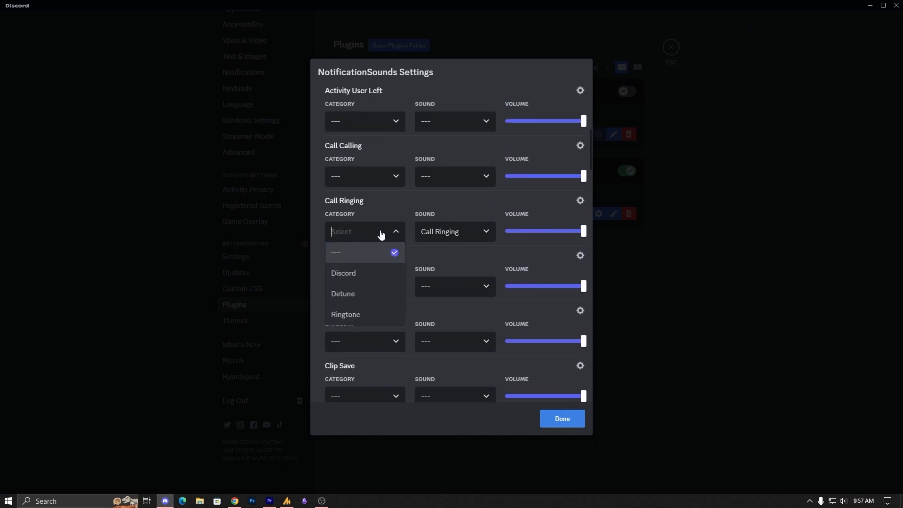
{"action": "left_click", "coordinate": [360, 315]}
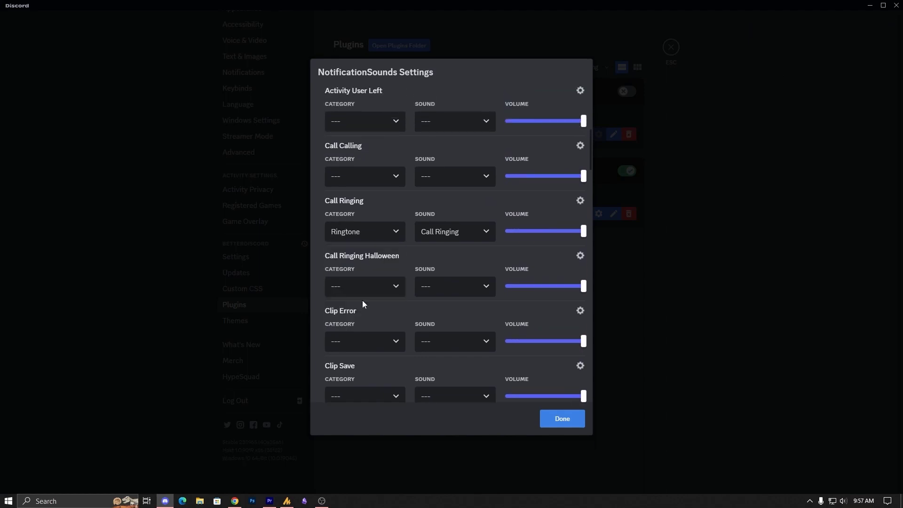
{"action": "left_click", "coordinate": [477, 237]}
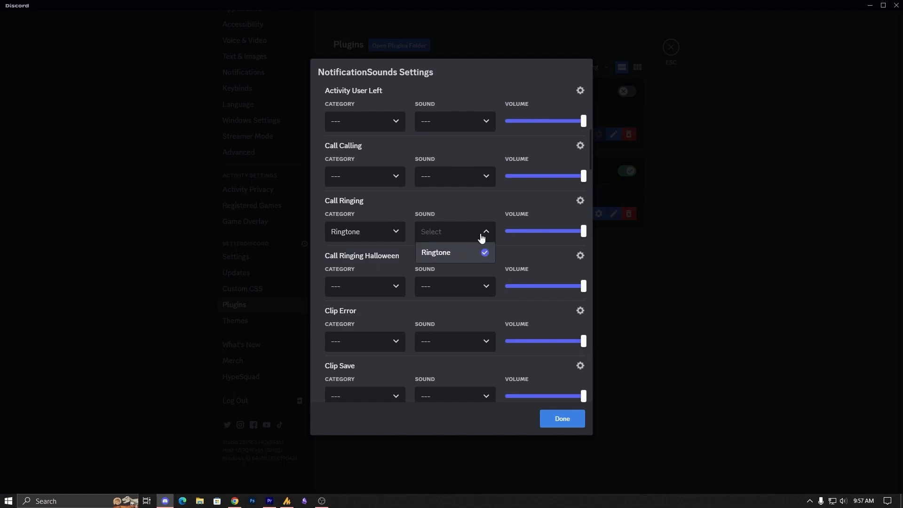
{"action": "left_click", "coordinate": [562, 422]}
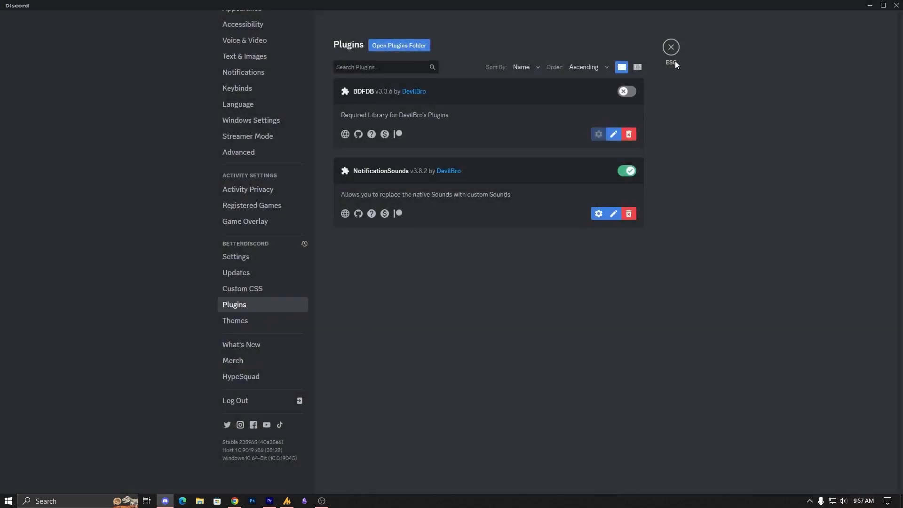
{"action": "left_click", "coordinate": [671, 49]}
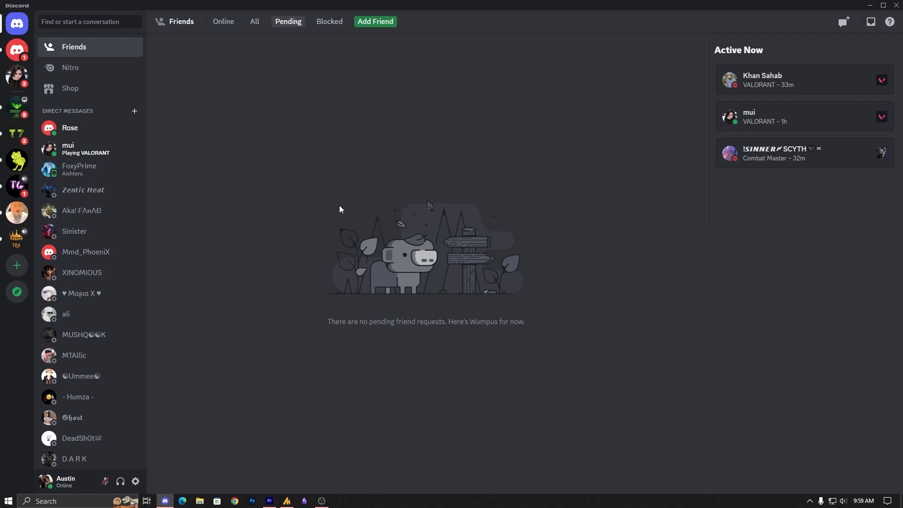
- Hide Discord with Win+D so only the desktop wallpaper and taskbar show
{"action": "key", "text": "super+d"}
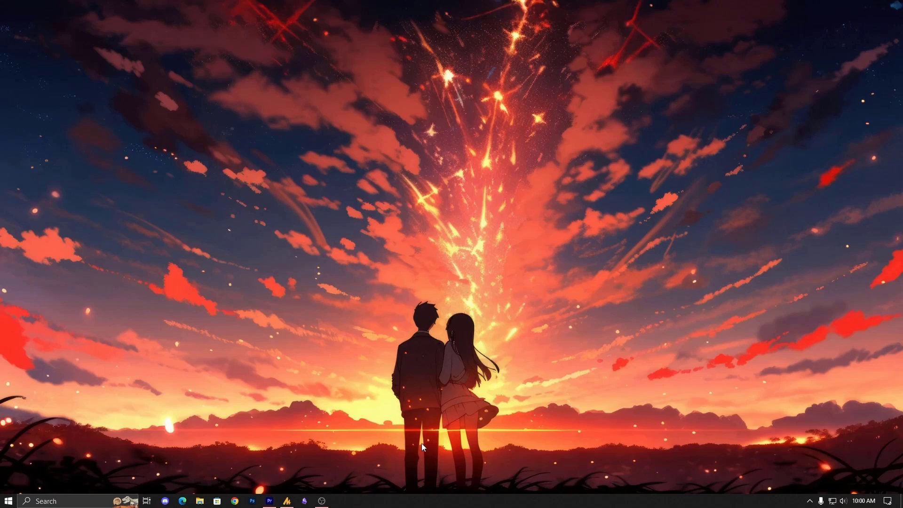